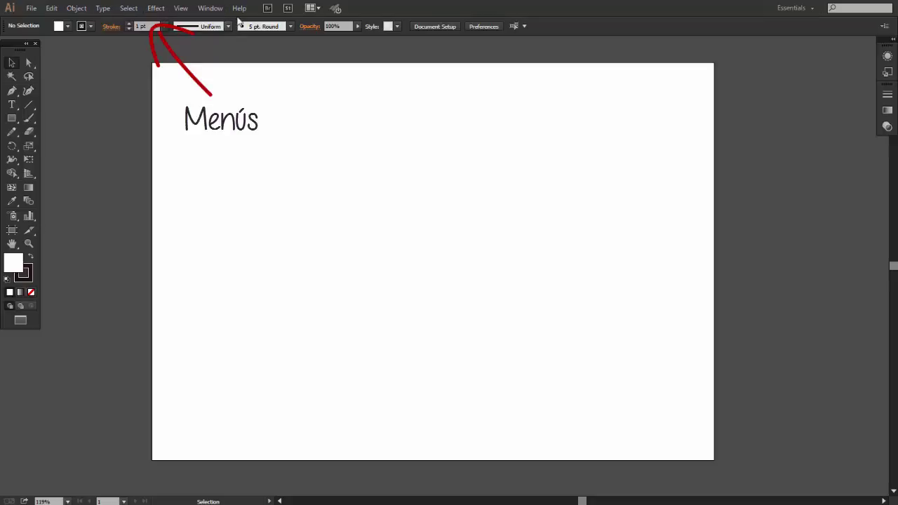
- Switch to the custom personal workspace with Navigator, Layers, Character and Pathfinder panels
left_click(813, 10)
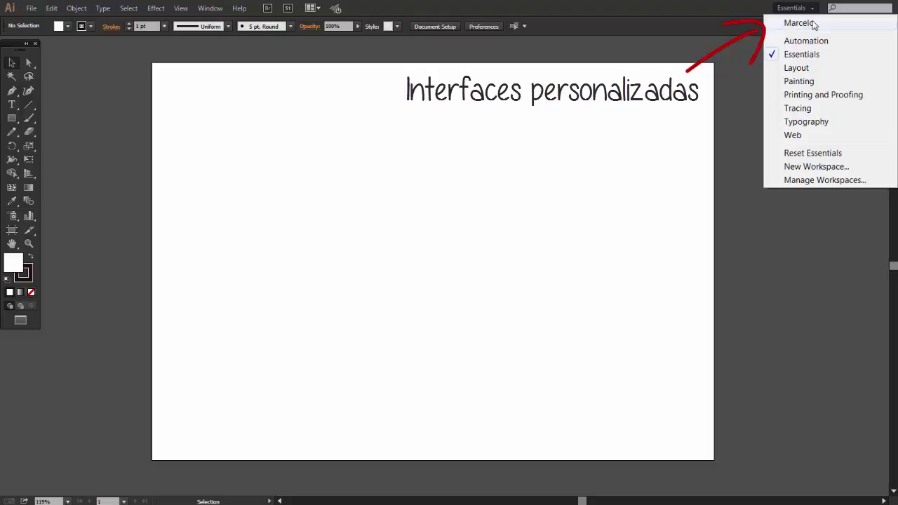
left_click(800, 23)
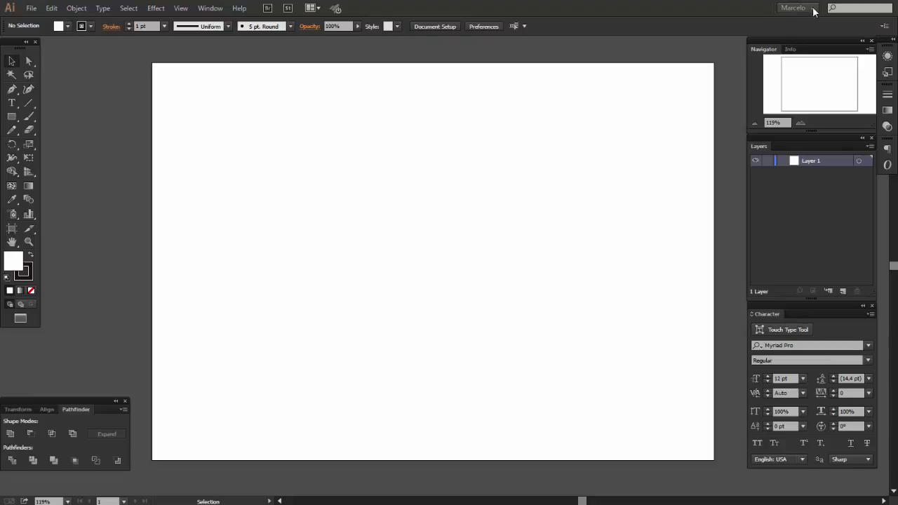
- Preview the Layout workspace, then Typography, and finish on the Essentials workspace
left_click(814, 9)
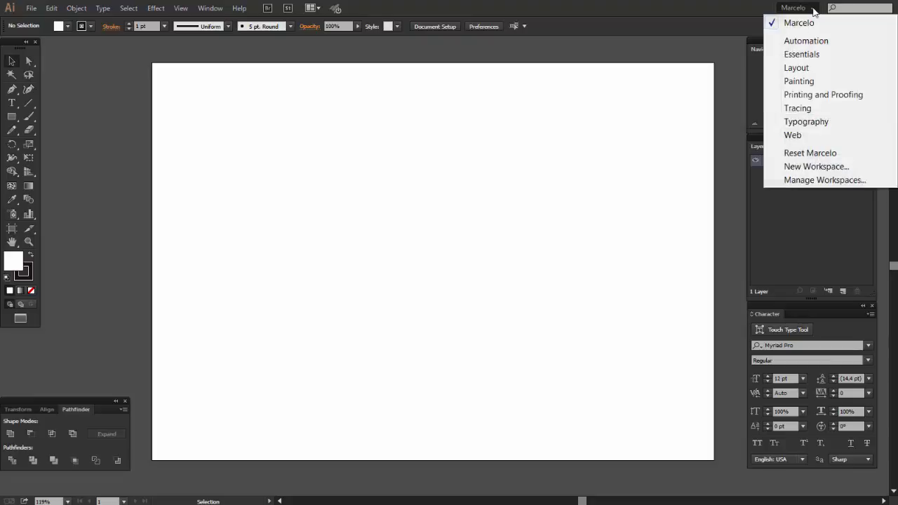
left_click(800, 67)
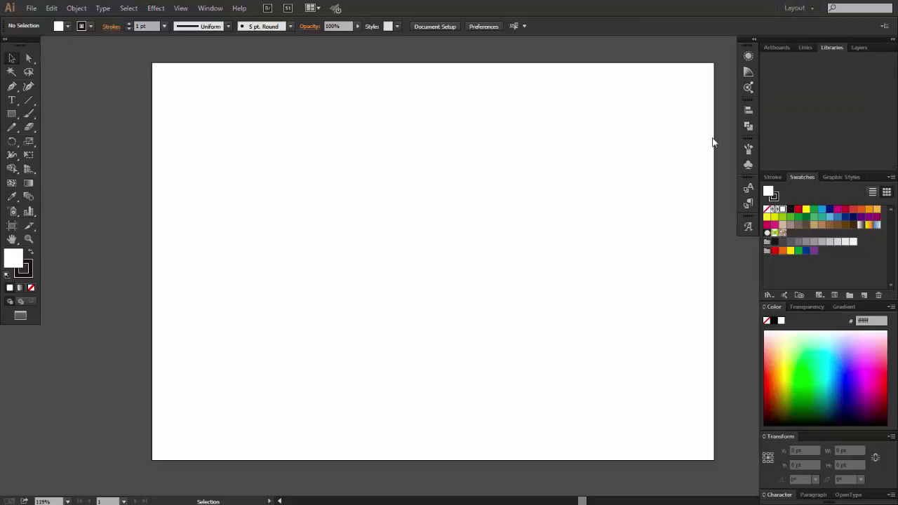
left_click(803, 7)
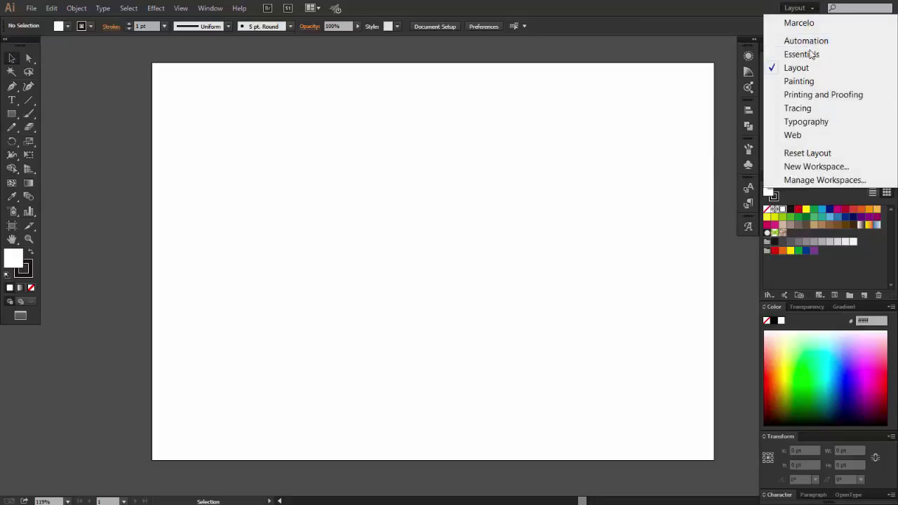
left_click(800, 122)
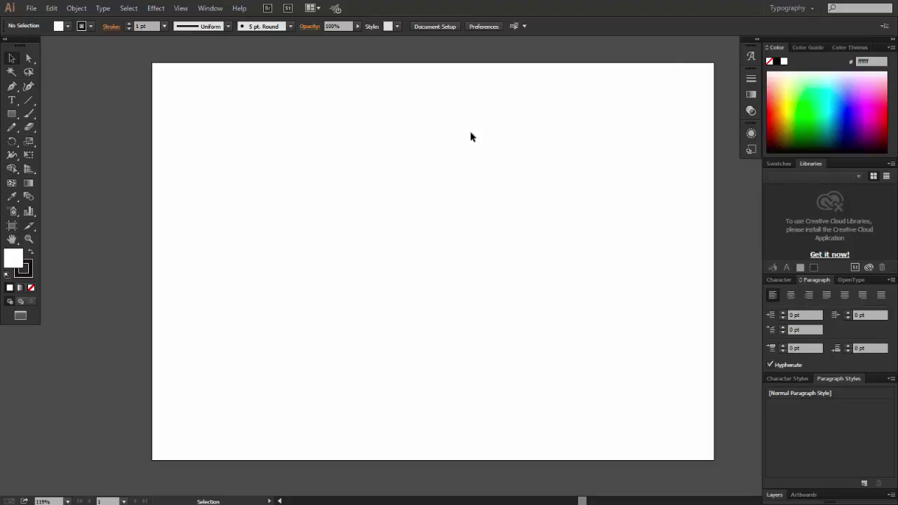
left_click(815, 8)
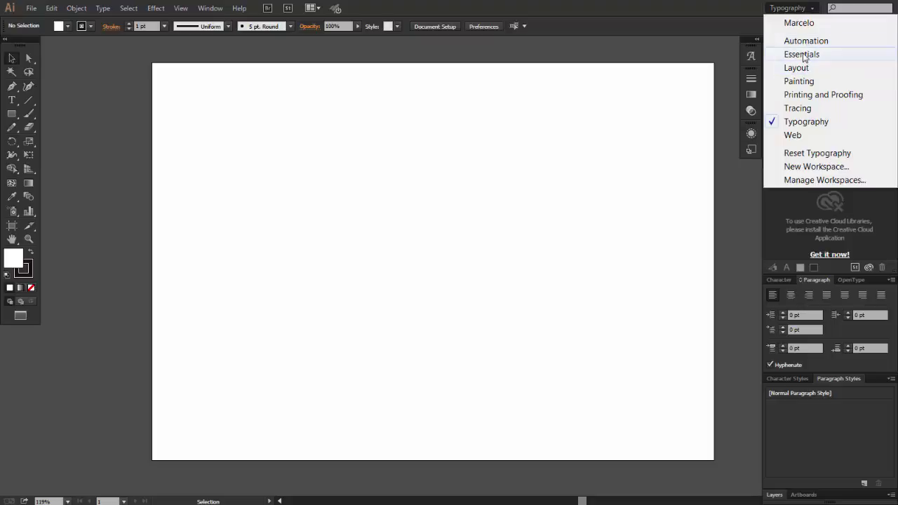
left_click(802, 55)
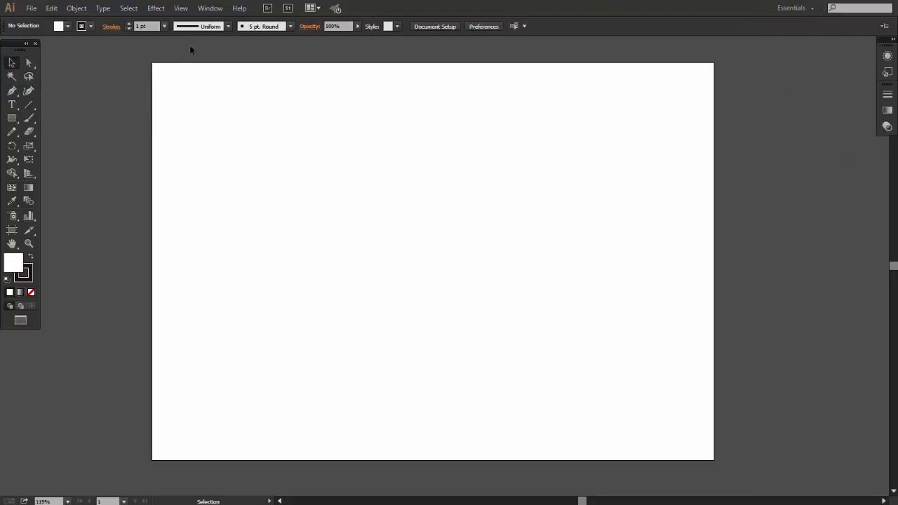
- Show the Color Themes and Document Info panels and dock them on the right
left_click(210, 7)
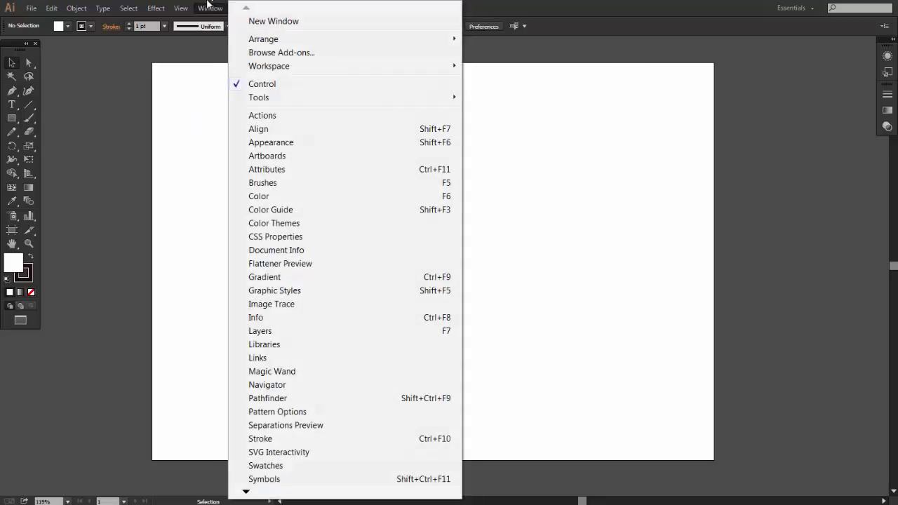
left_click(283, 225)
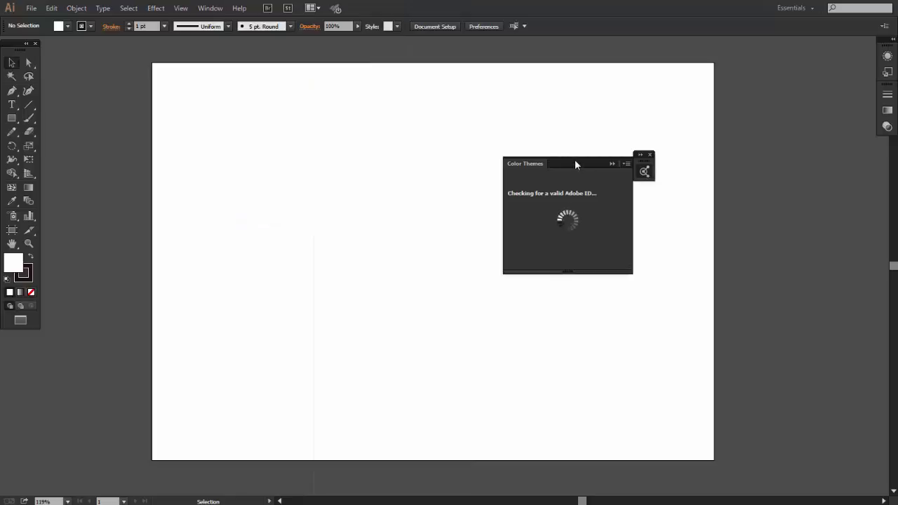
mouse_move(575, 160)
left_mouse_down()
mouse_move(794, 67)
mouse_move(812, 39)
left_mouse_up()
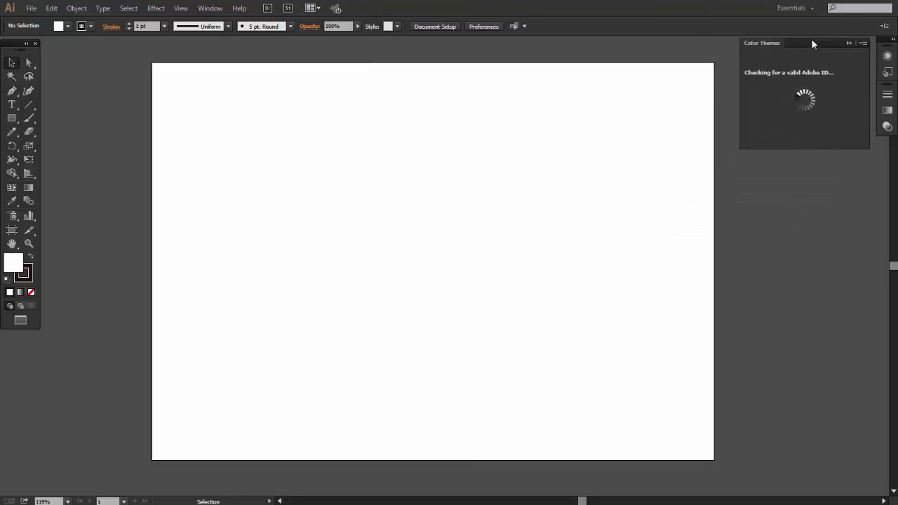
left_click(211, 8)
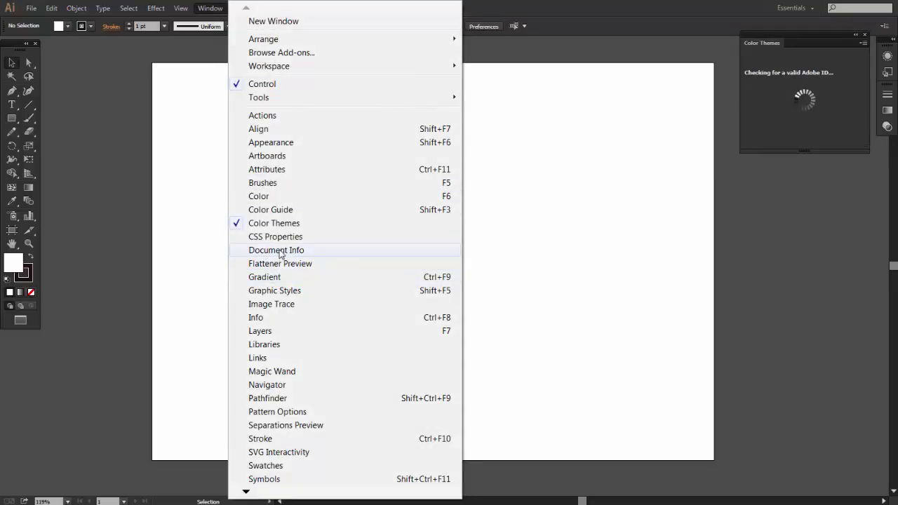
left_click(280, 251)
mouse_move(123, 115)
left_mouse_down()
mouse_move(669, 183)
mouse_move(810, 157)
left_mouse_up()
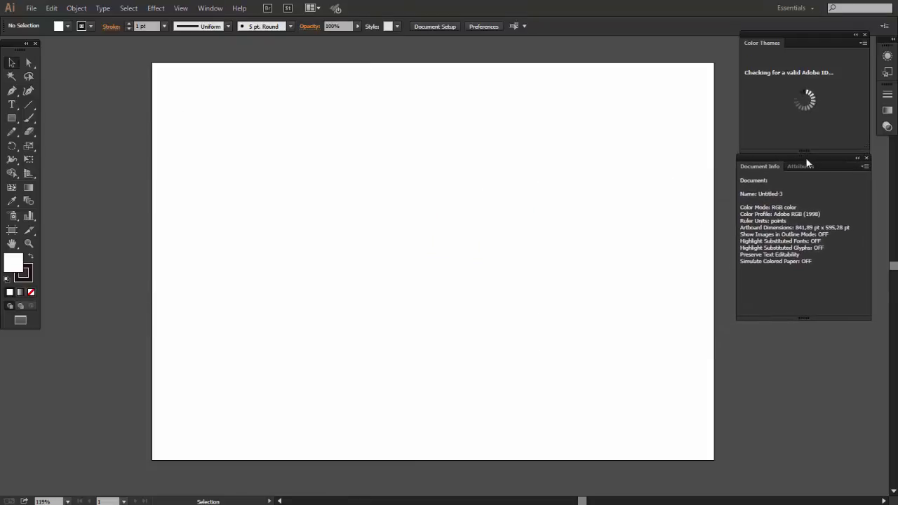
- Show the Libraries panel and dock it below Document Info
left_click(209, 8)
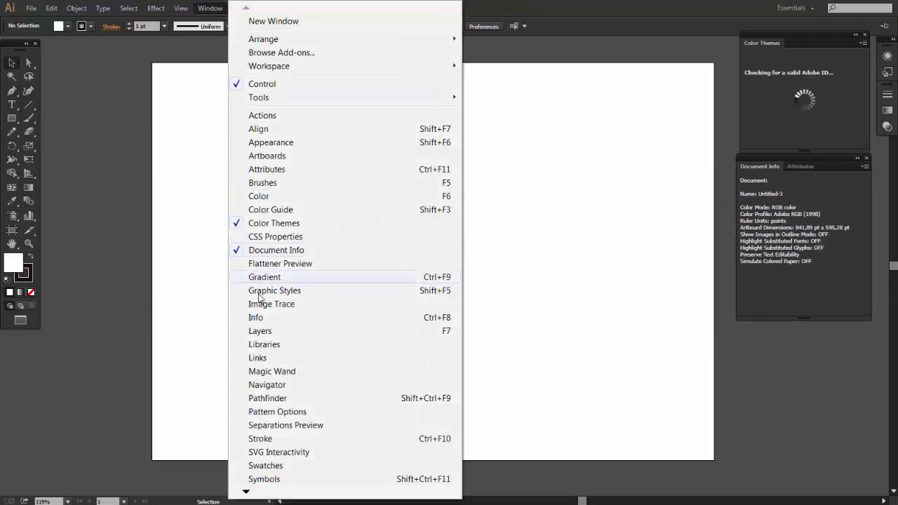
left_click(264, 345)
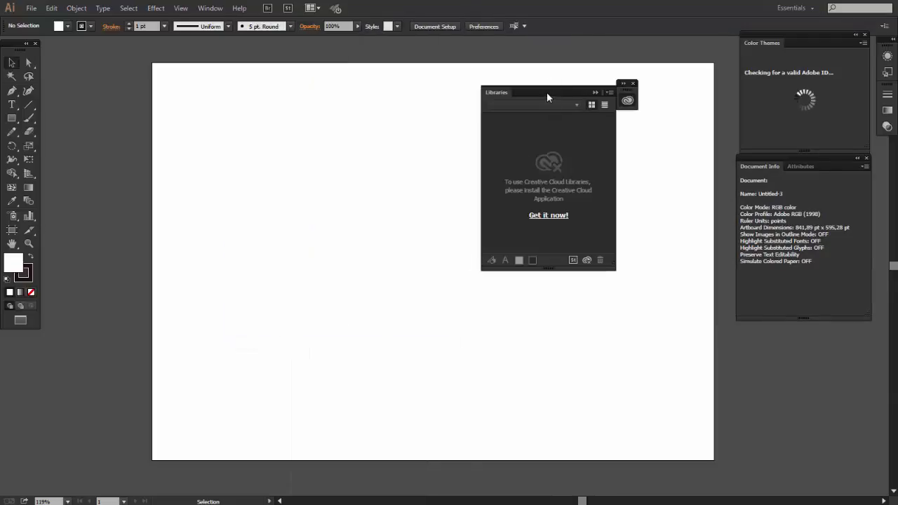
left_click_drag(547, 92, 804, 325)
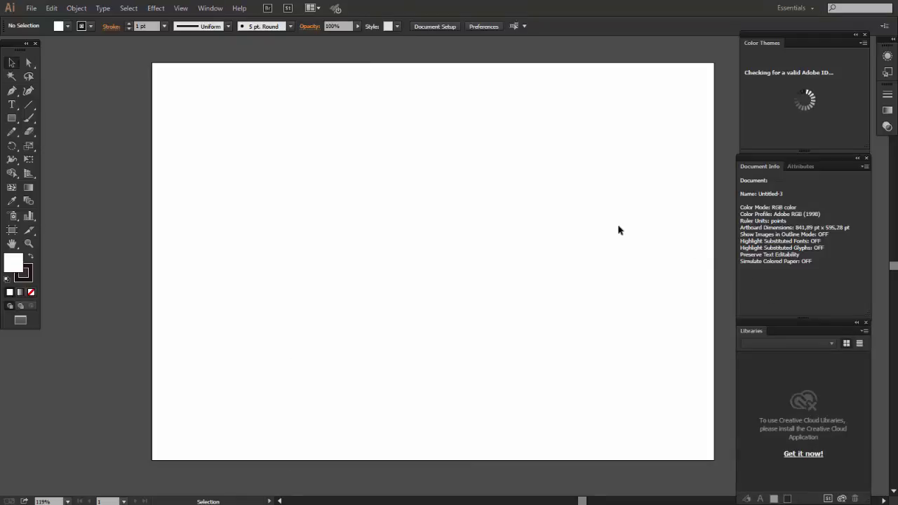
left_click(813, 9)
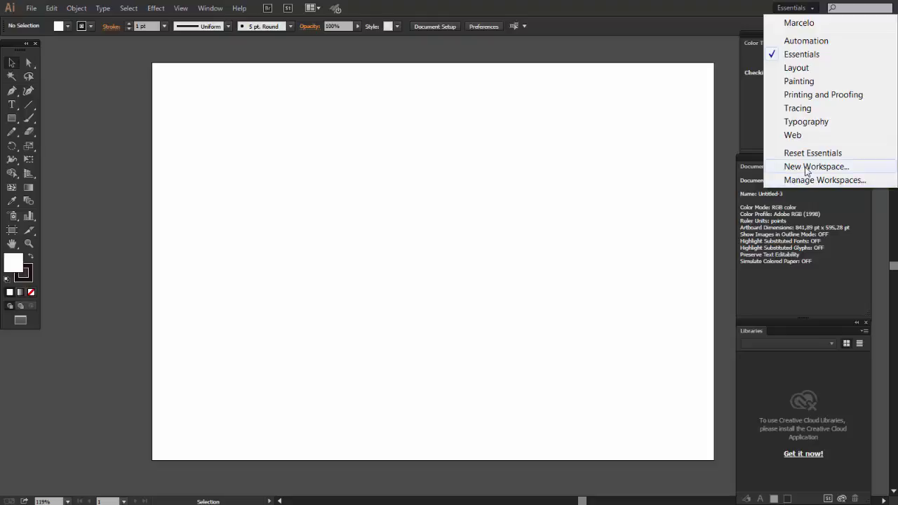
- Save the current panel layout as a new workspace named novo
left_click(807, 168)
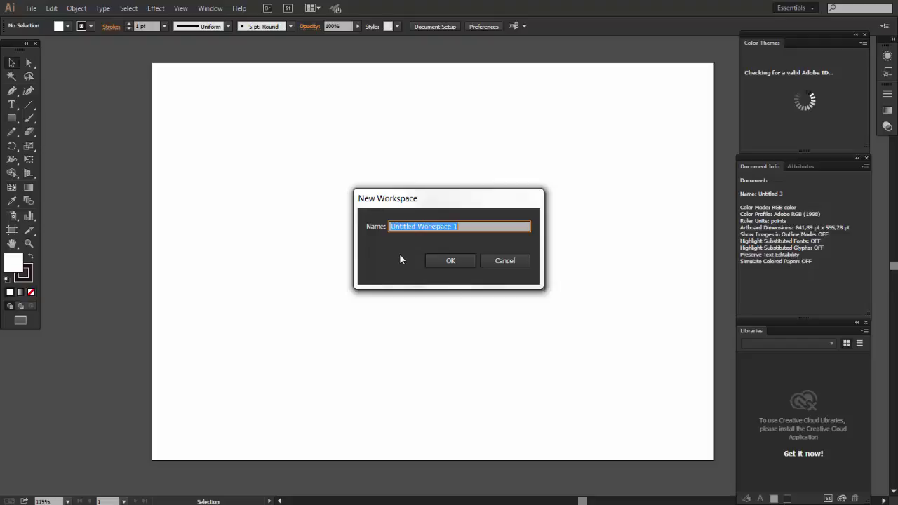
type("novo")
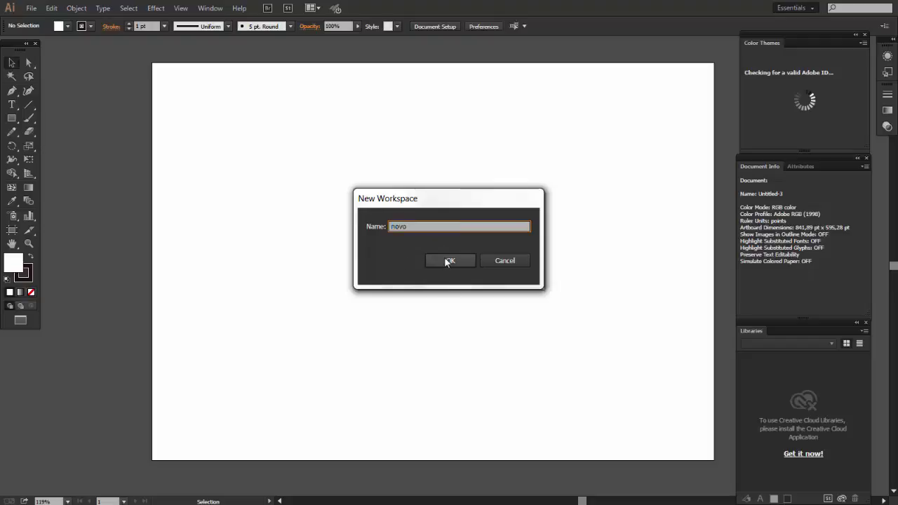
left_click(446, 259)
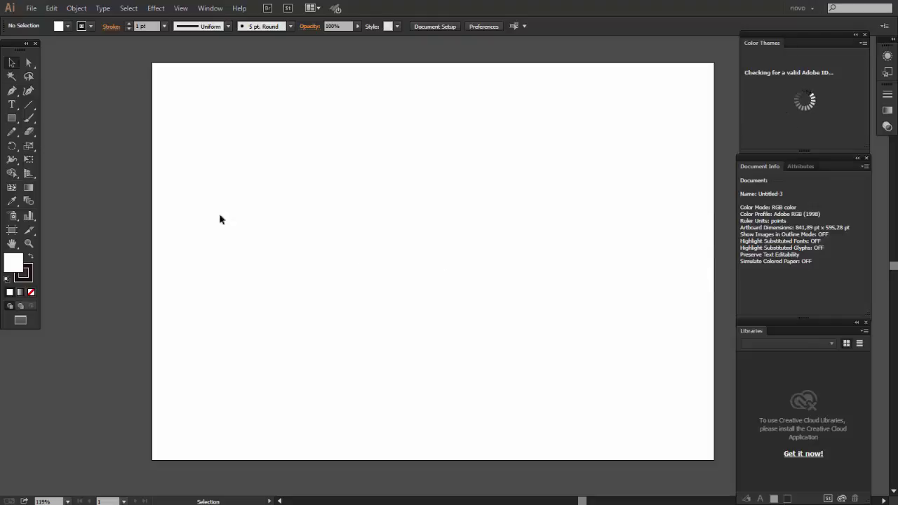
- Close the Color Themes panel and return to the custom personal workspace
left_click(864, 34)
left_click(803, 8)
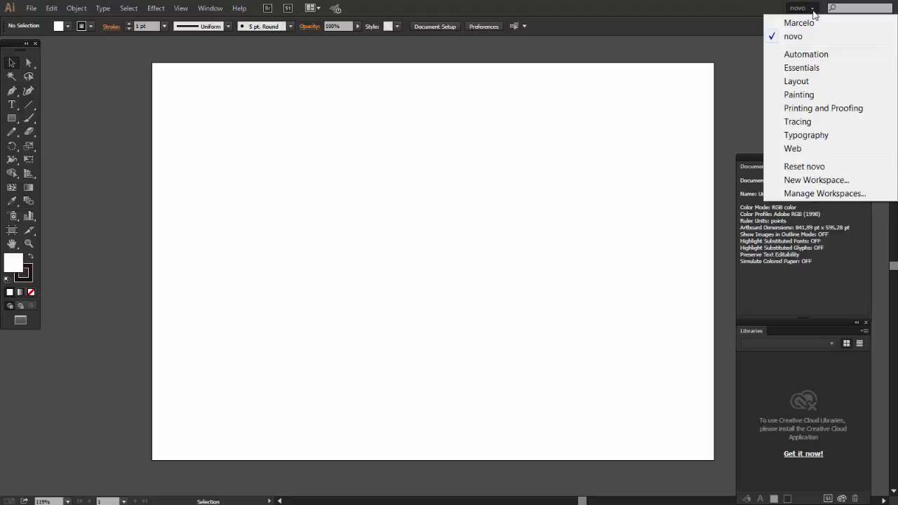
left_click(812, 22)
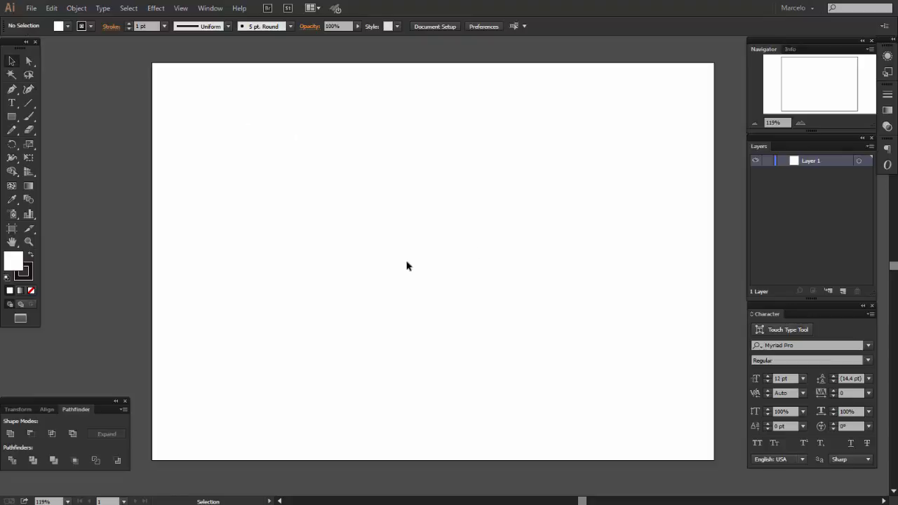
left_click(32, 8)
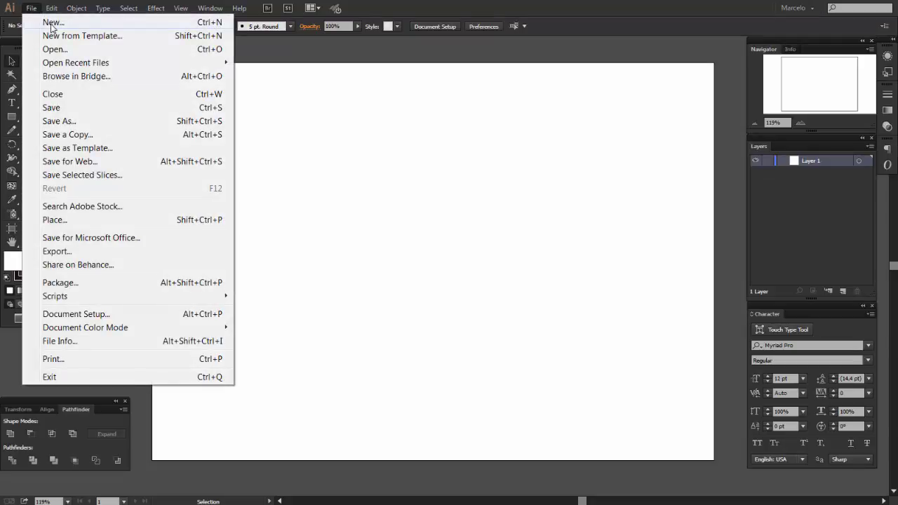
left_click(50, 26)
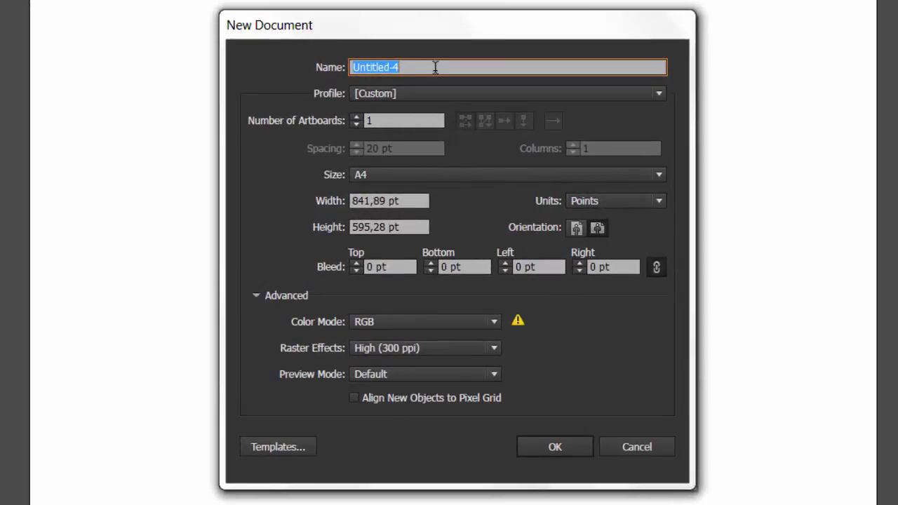
type("novo")
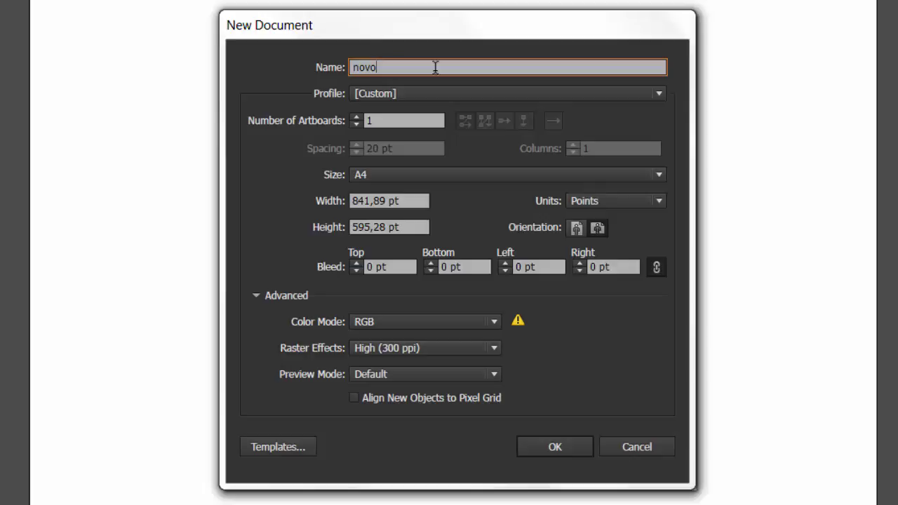
left_click(508, 91)
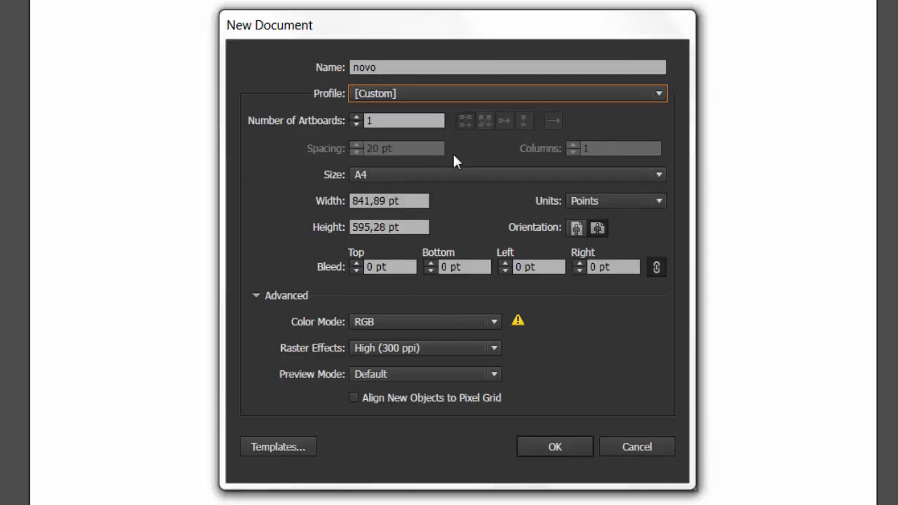
left_click(455, 99)
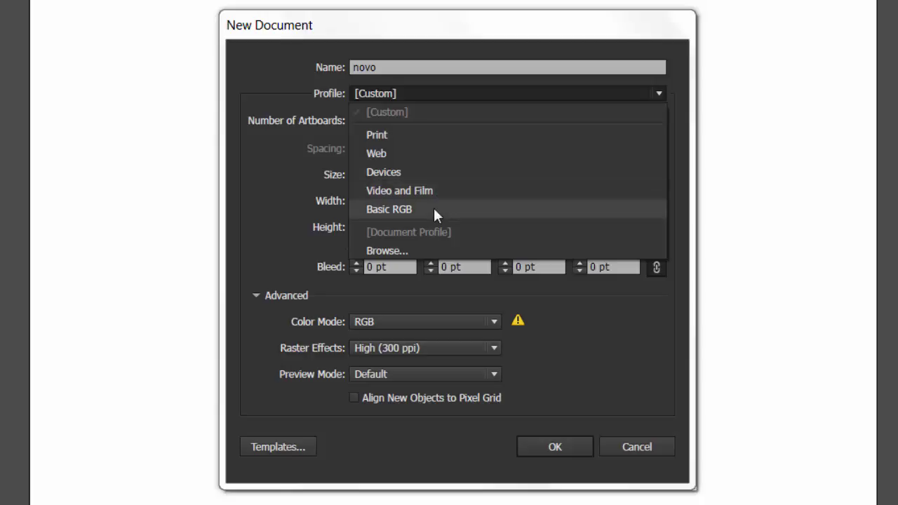
left_click(259, 189)
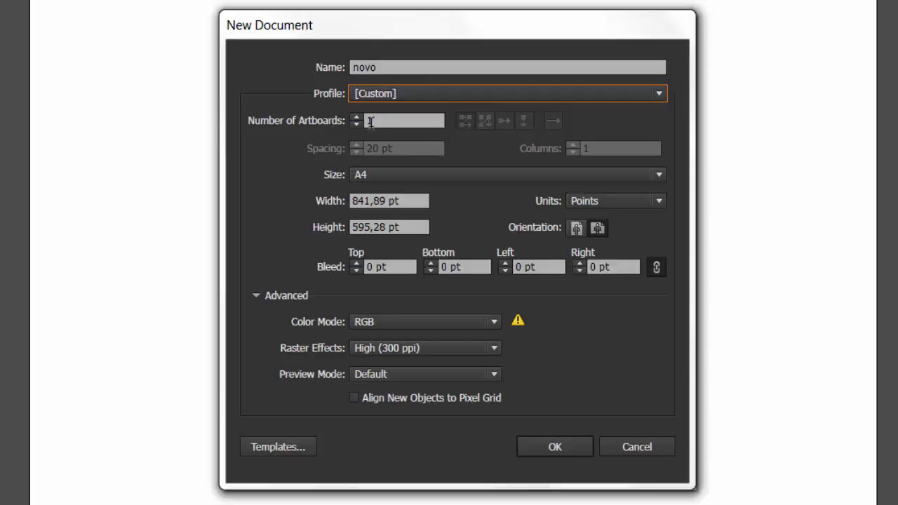
left_click(356, 117)
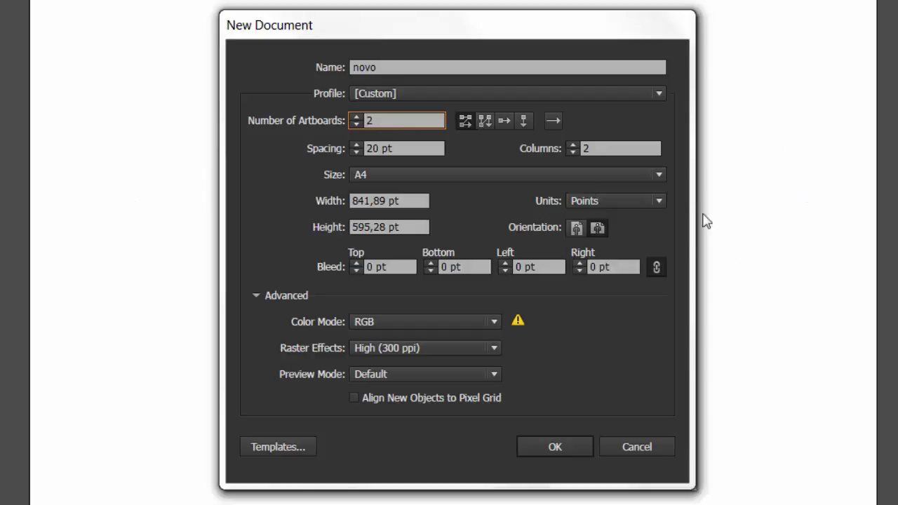
left_click(356, 124)
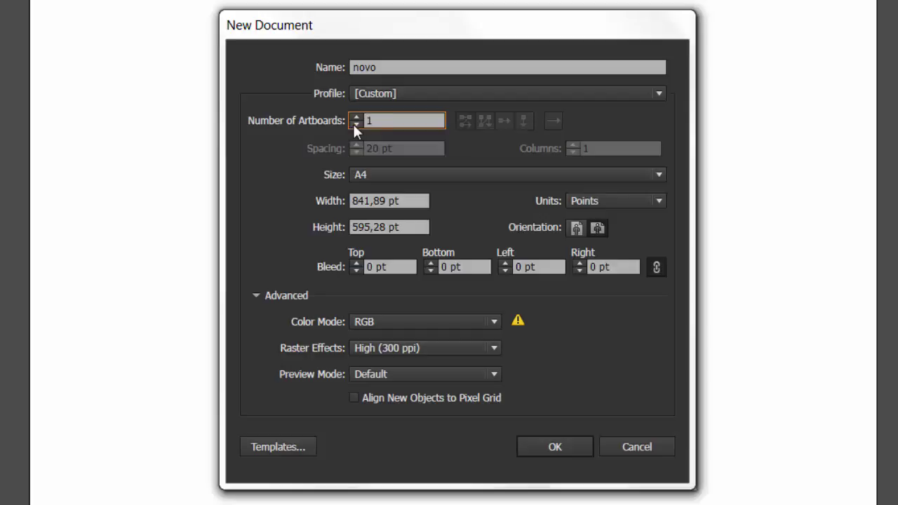
left_click(465, 175)
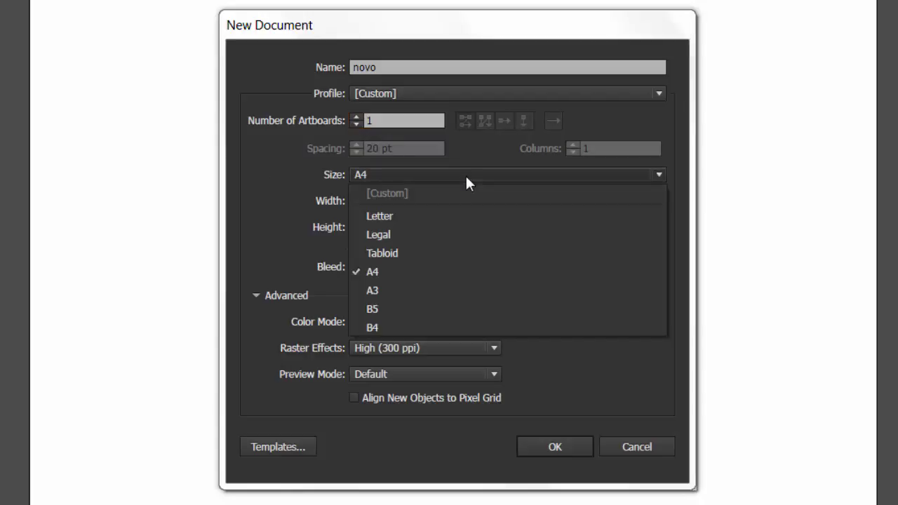
left_click(416, 267)
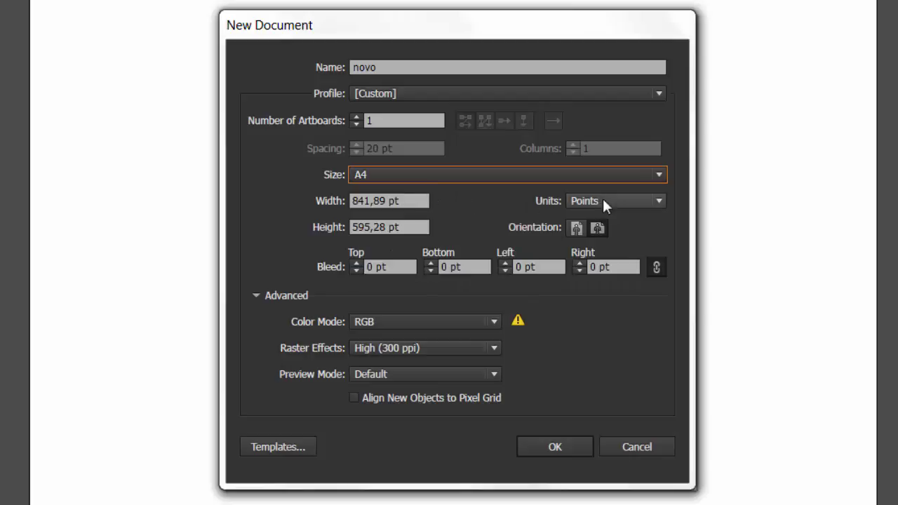
left_click(626, 205)
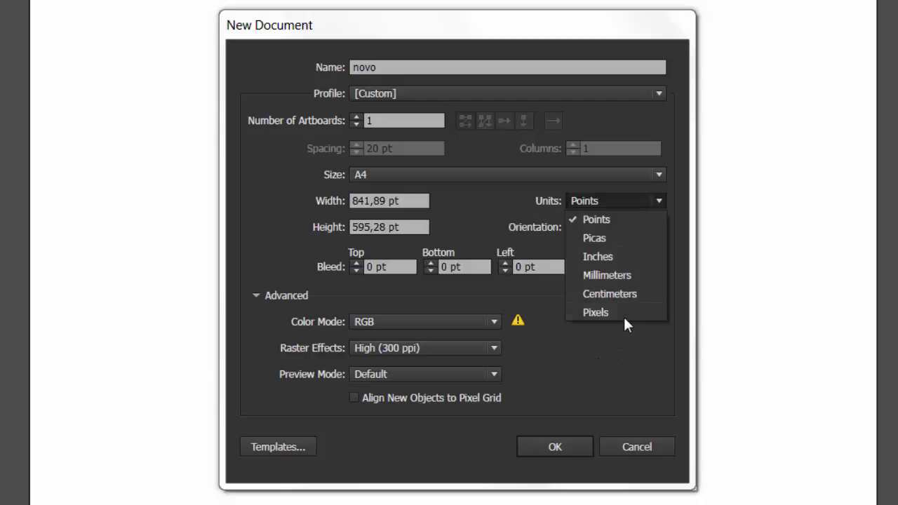
left_click(603, 350)
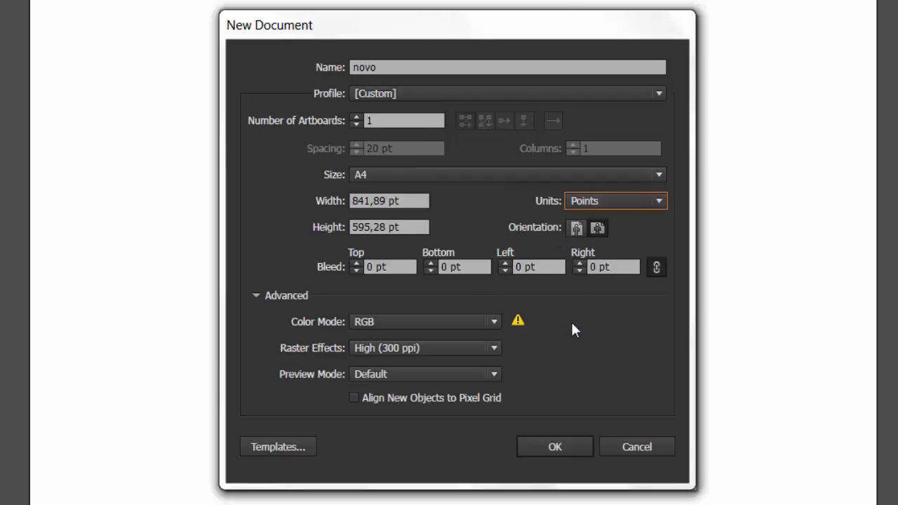
left_click(608, 202)
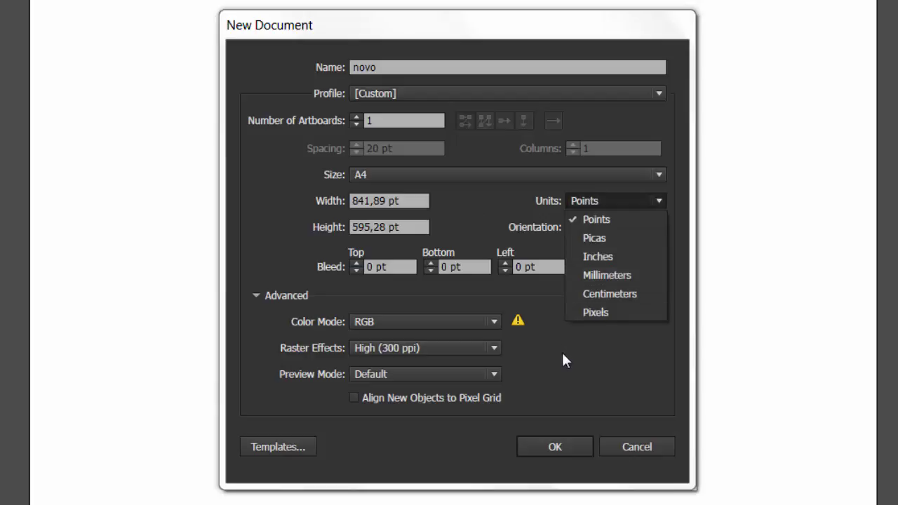
left_click(595, 331)
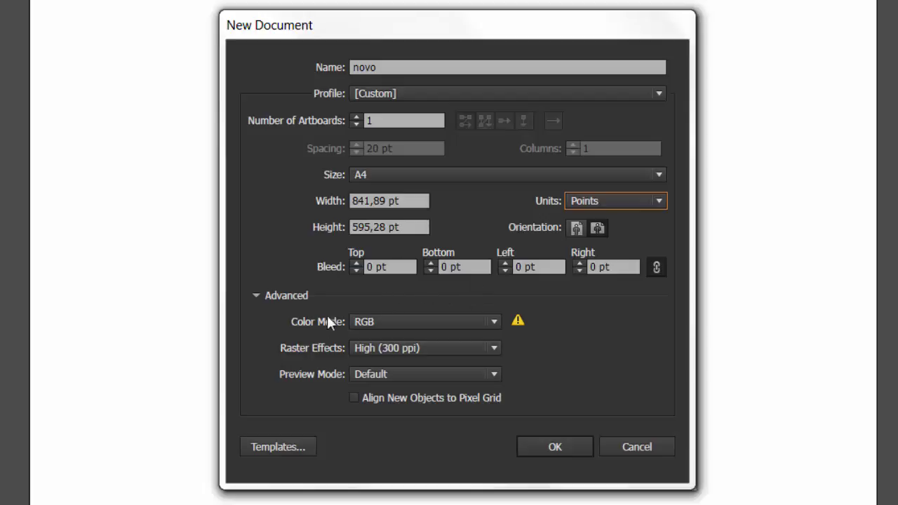
left_click(423, 320)
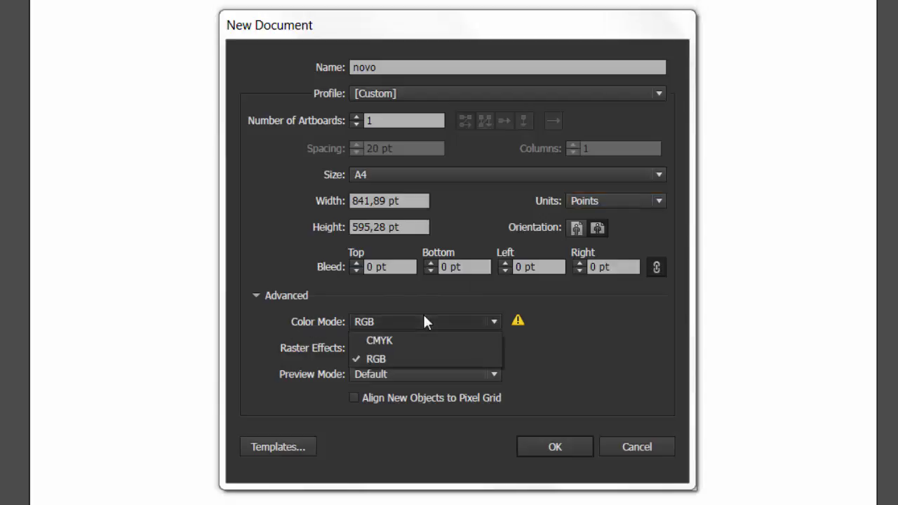
left_click(405, 358)
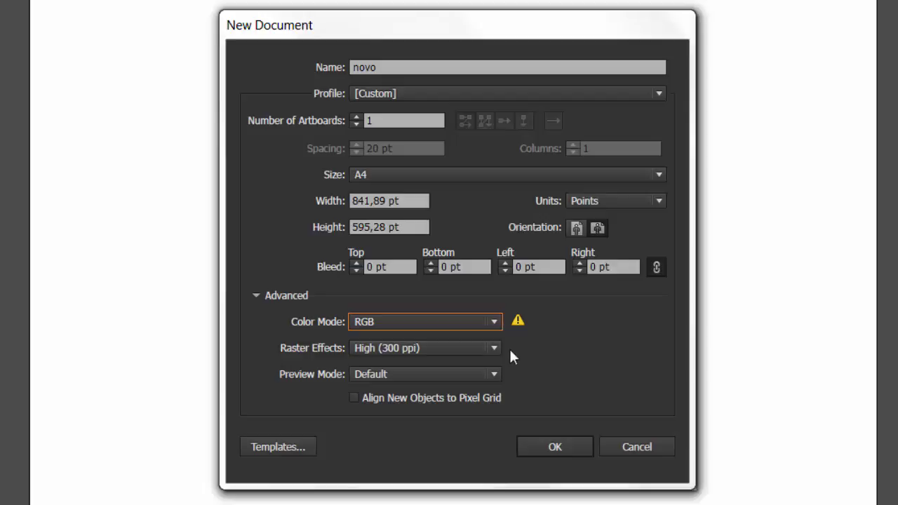
left_click(447, 357)
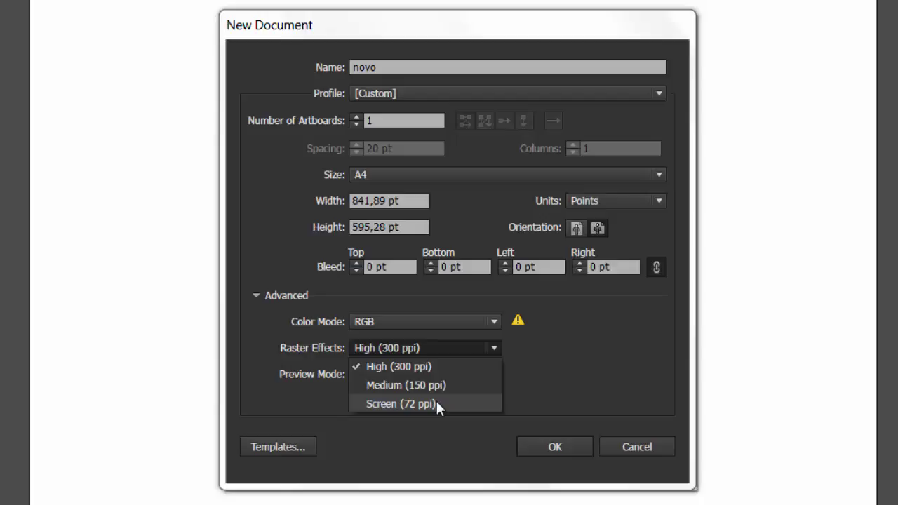
left_click(430, 434)
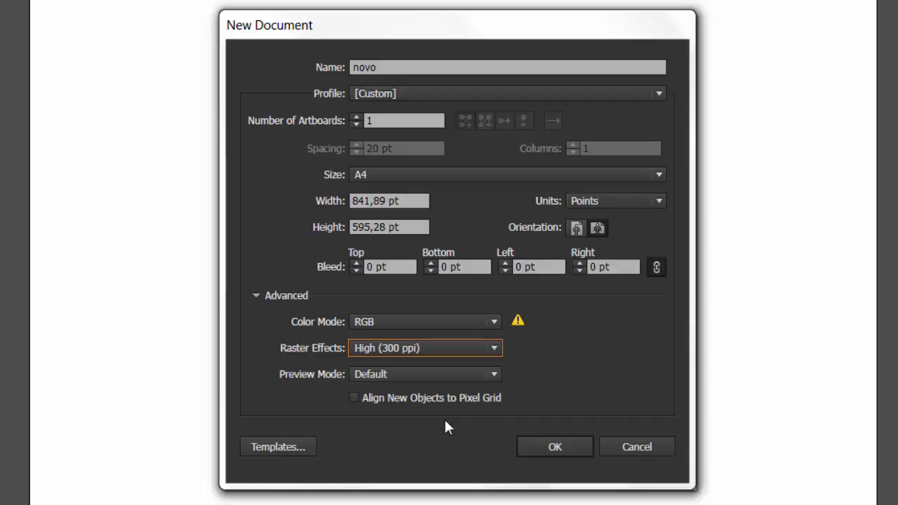
left_click(397, 376)
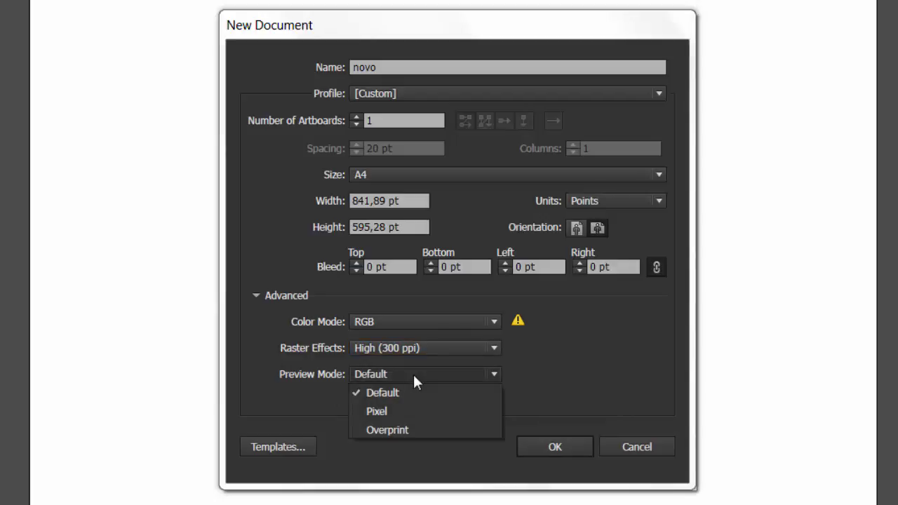
left_click(413, 378)
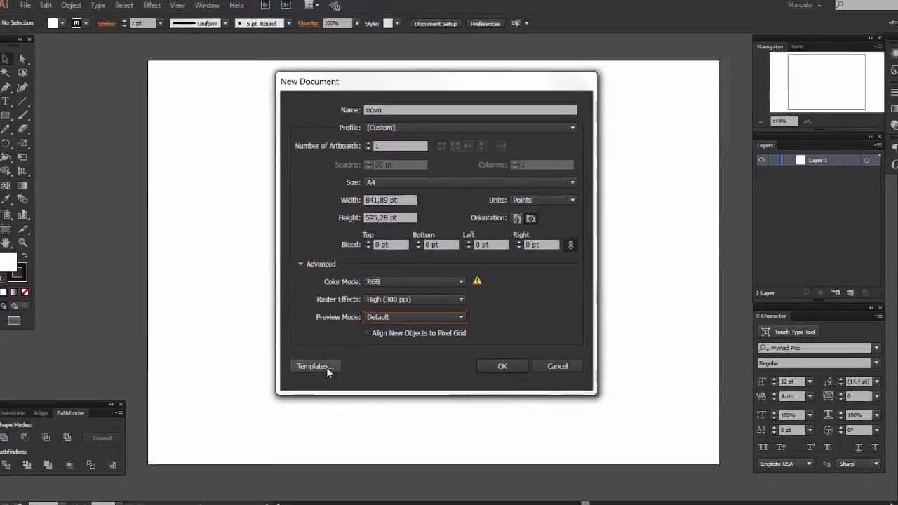
left_click(327, 366)
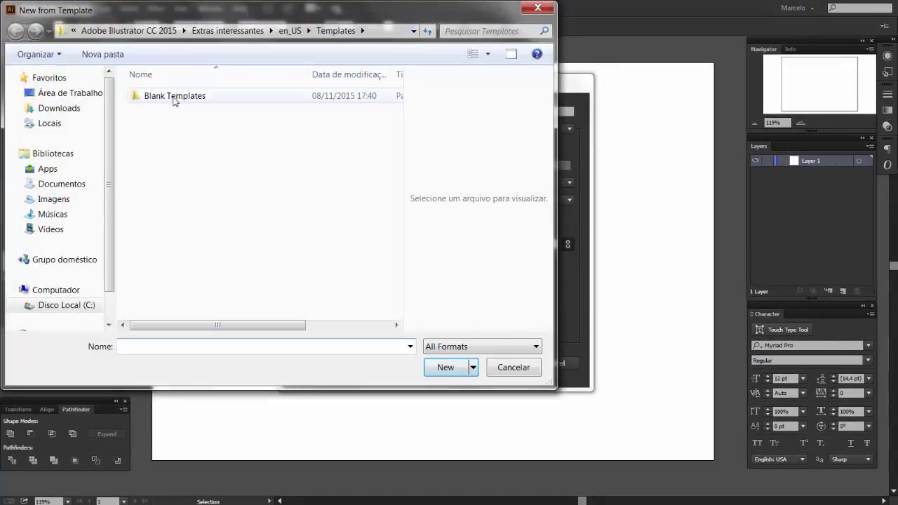
double_click(175, 97)
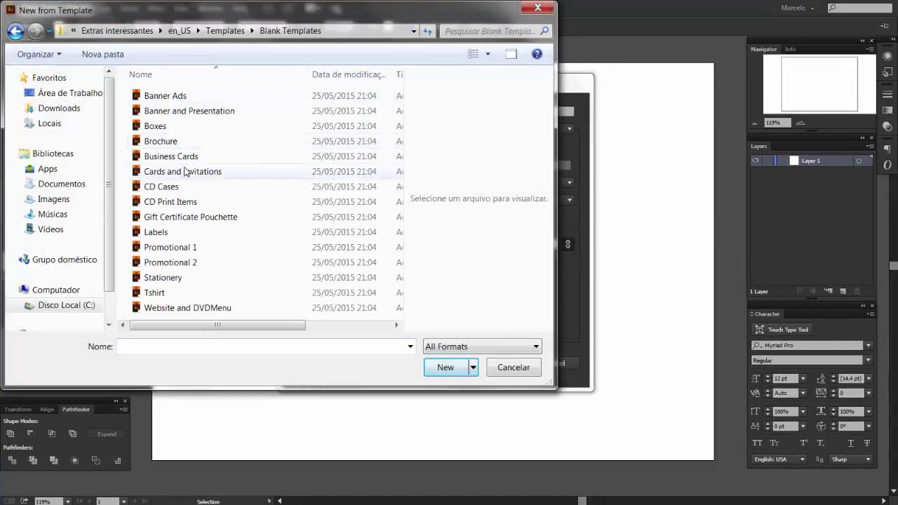
left_click(186, 160)
left_click(175, 171)
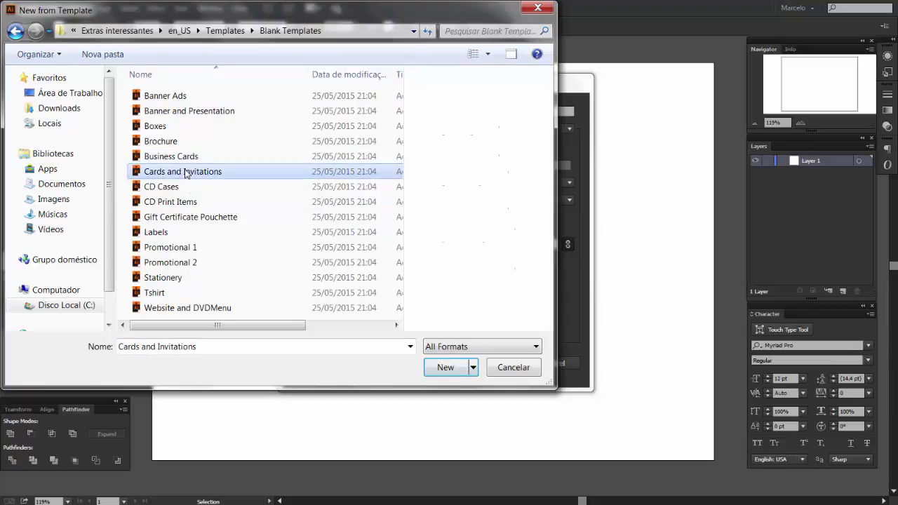
left_click(169, 187)
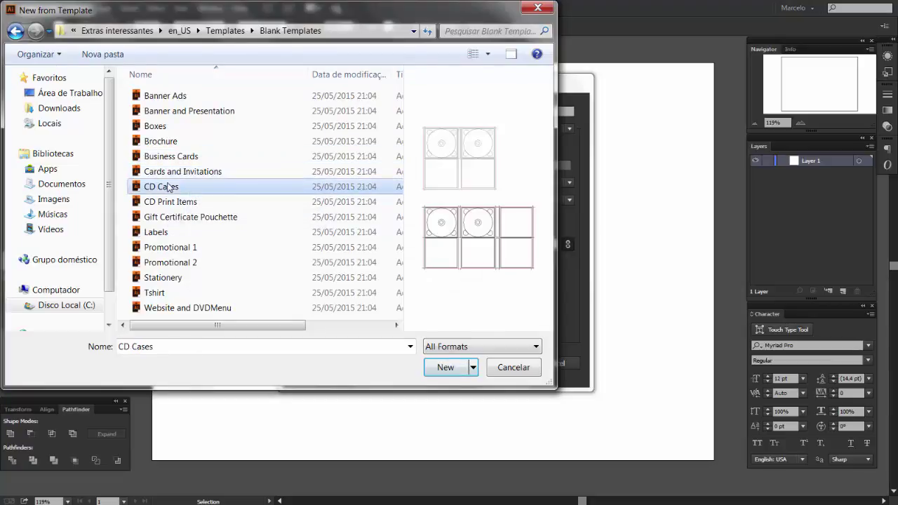
left_click(168, 202)
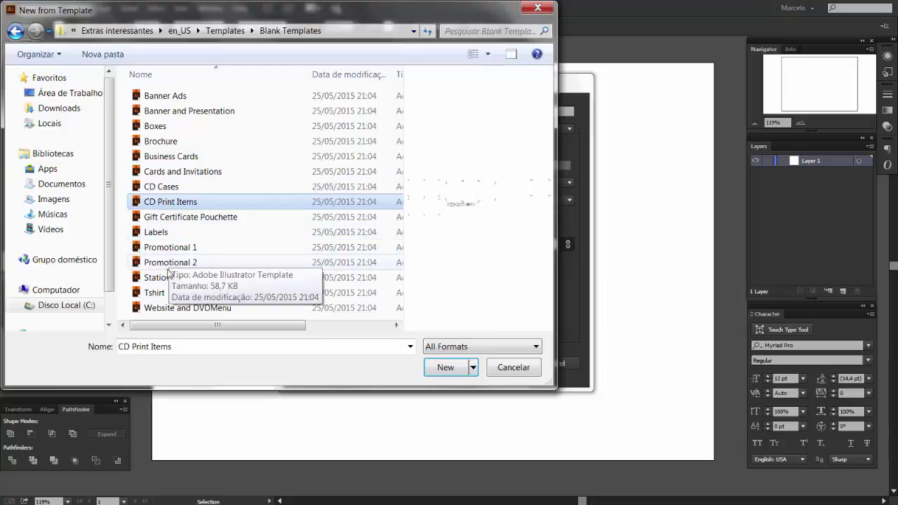
left_click(155, 292)
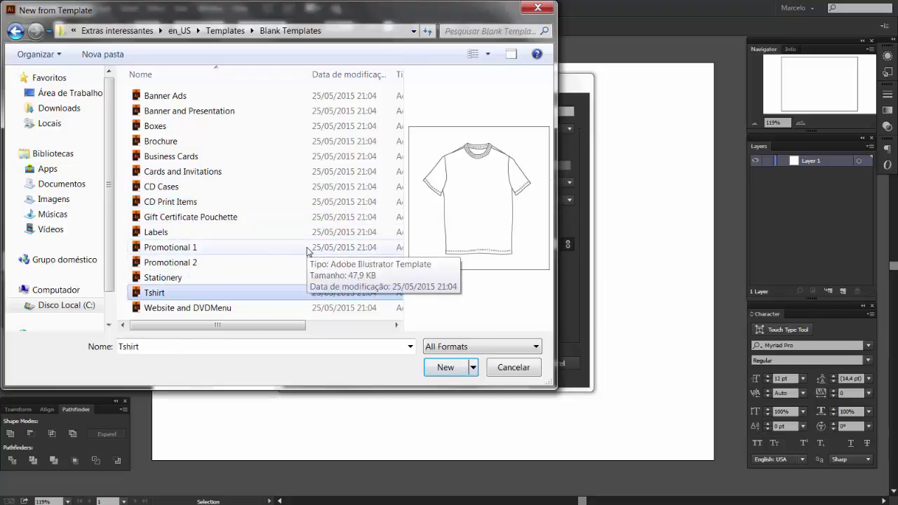
left_click(514, 367)
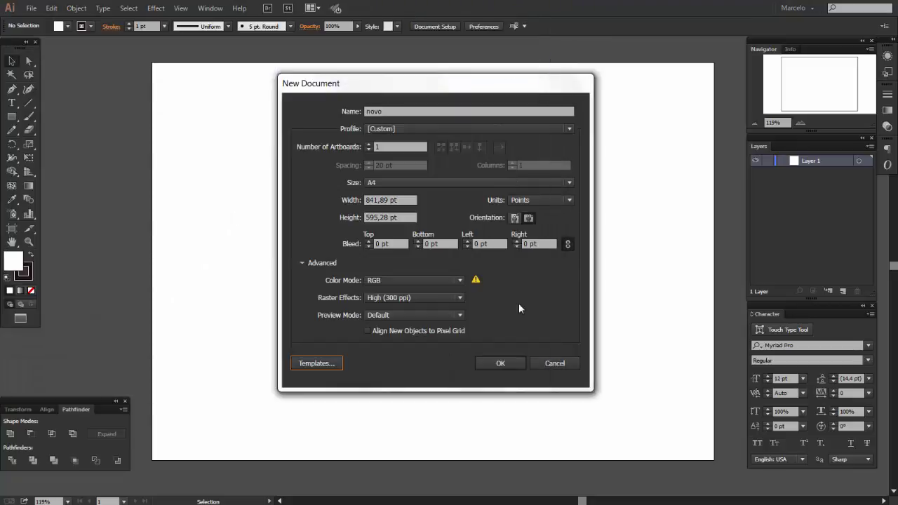
- Create the blank A4 landscape document and zoom its artboard to 100% via the Navigator
left_click(499, 364)
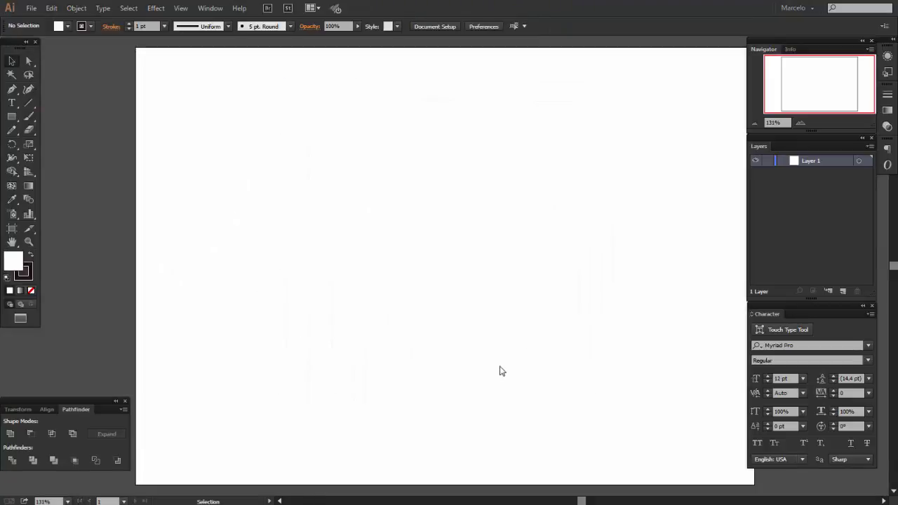
left_click(755, 123)
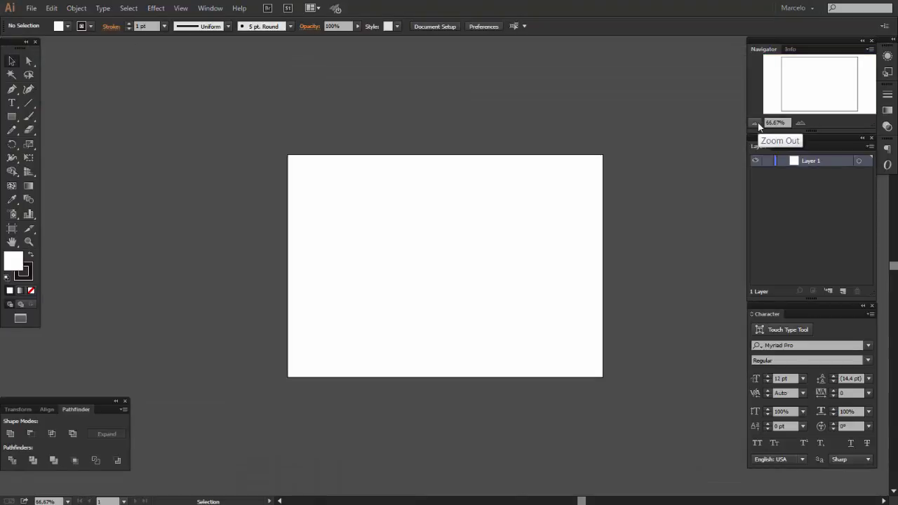
left_click(800, 123)
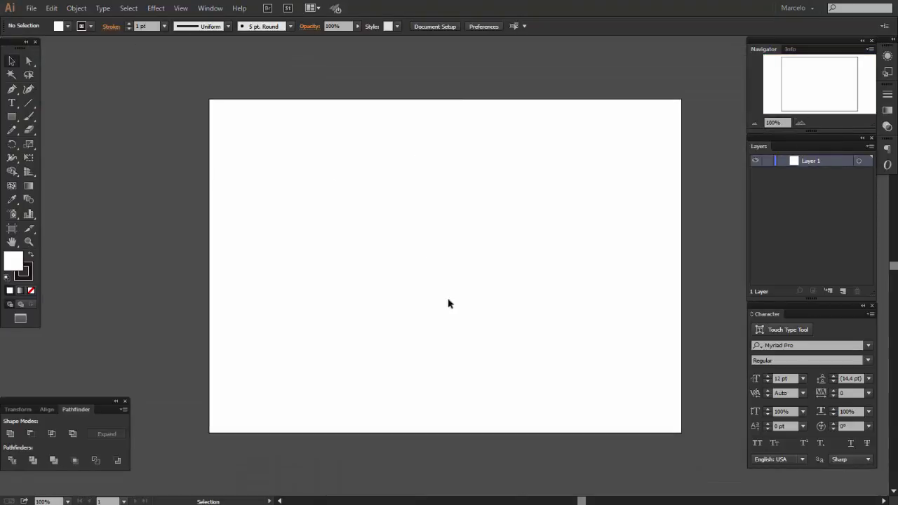